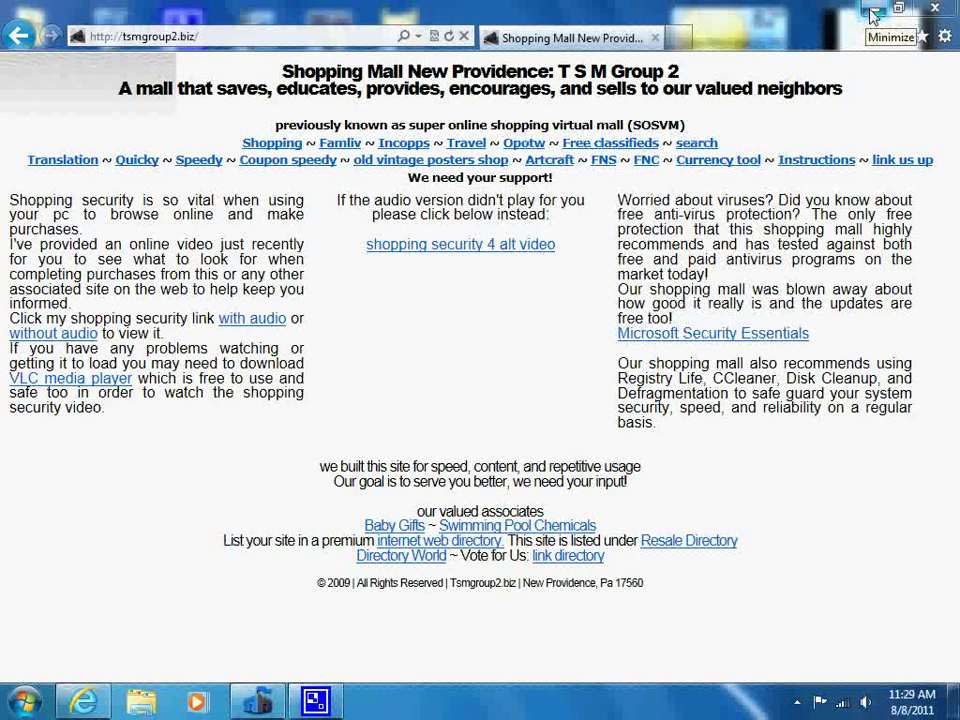
- Minimize the browser, check the hidden notification-area icons, and bring up the Microsoft Security Essentials window
{"action": "left_click", "coordinate": [873, 17]}
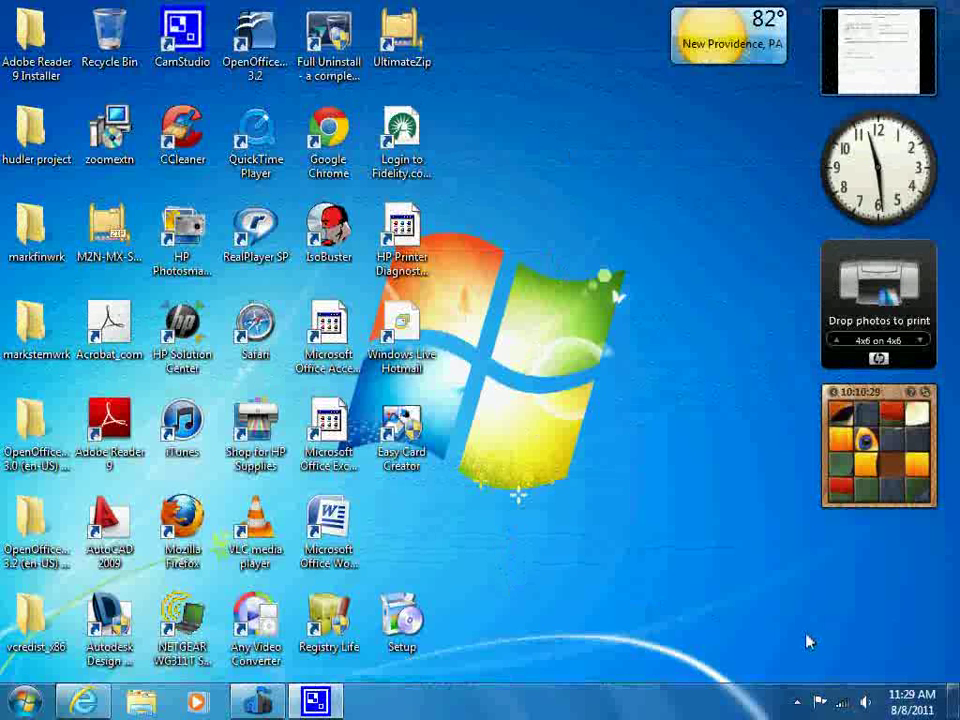
{"action": "left_click", "coordinate": [797, 703]}
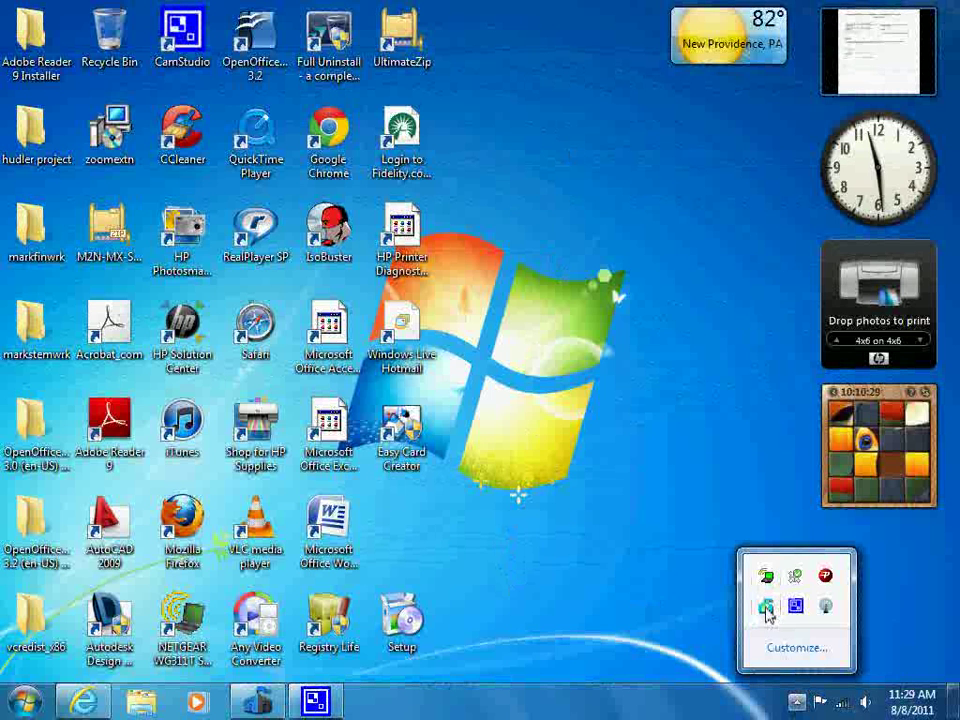
{"action": "right_click", "coordinate": [765, 618]}
{"action": "left_click", "coordinate": [800, 620]}
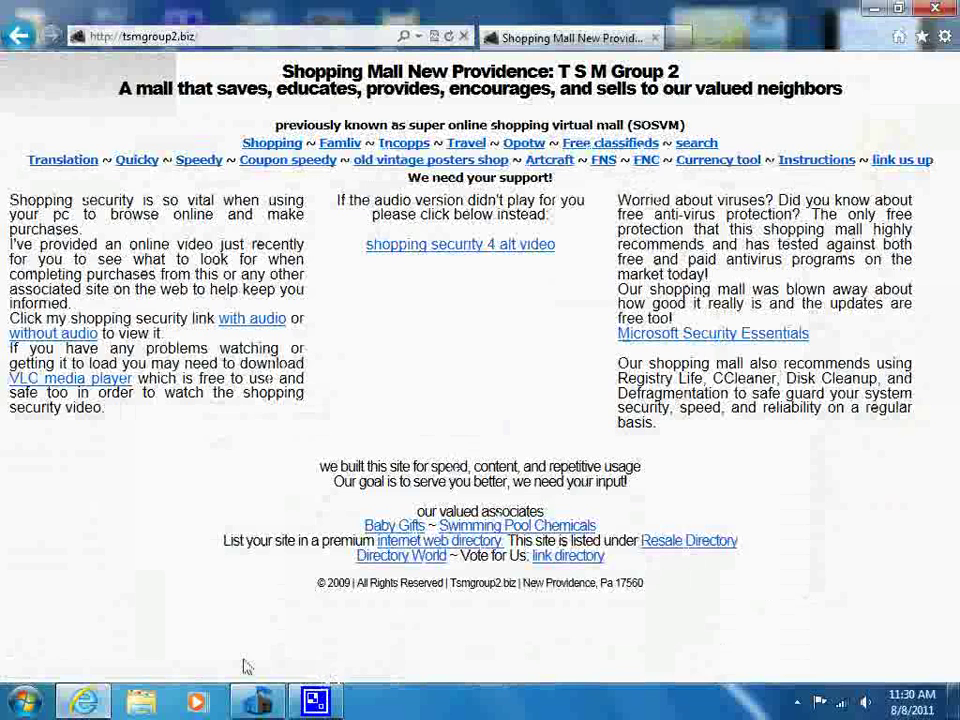
{"action": "mouse_move", "coordinate": [255, 700]}
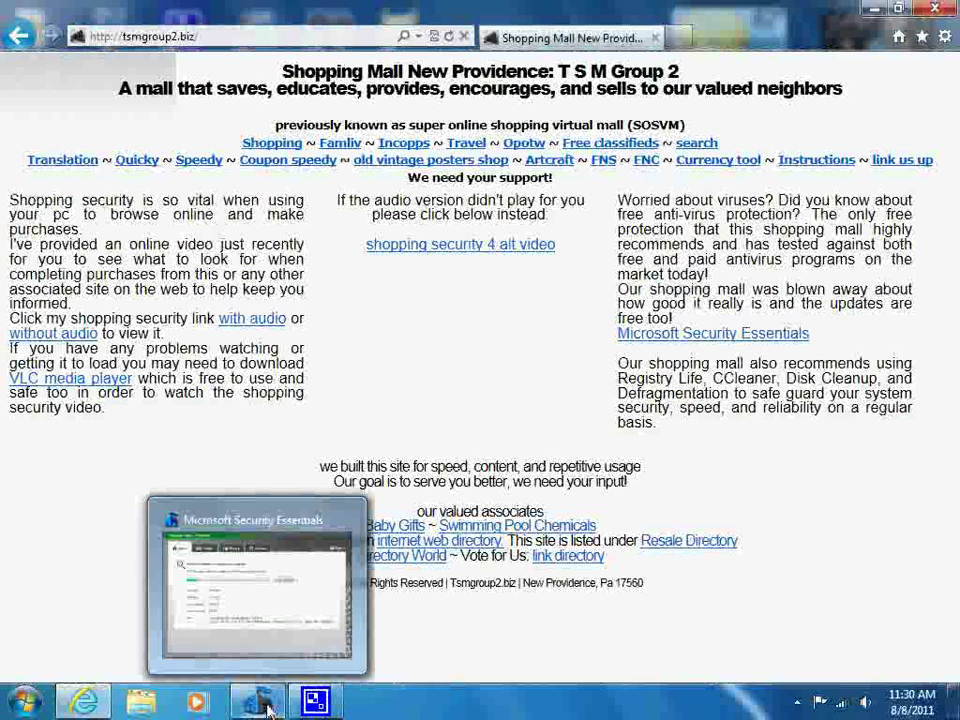
{"action": "left_click", "coordinate": [272, 649]}
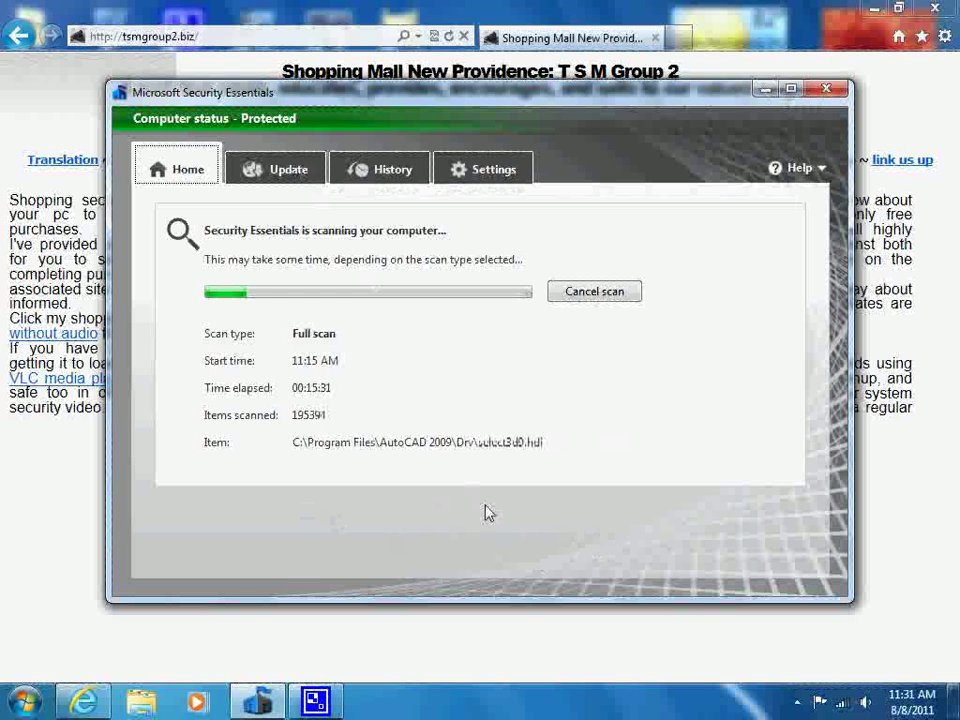
- Review the virus and spyware definitions status and the history of all detected items
{"action": "left_click", "coordinate": [303, 172]}
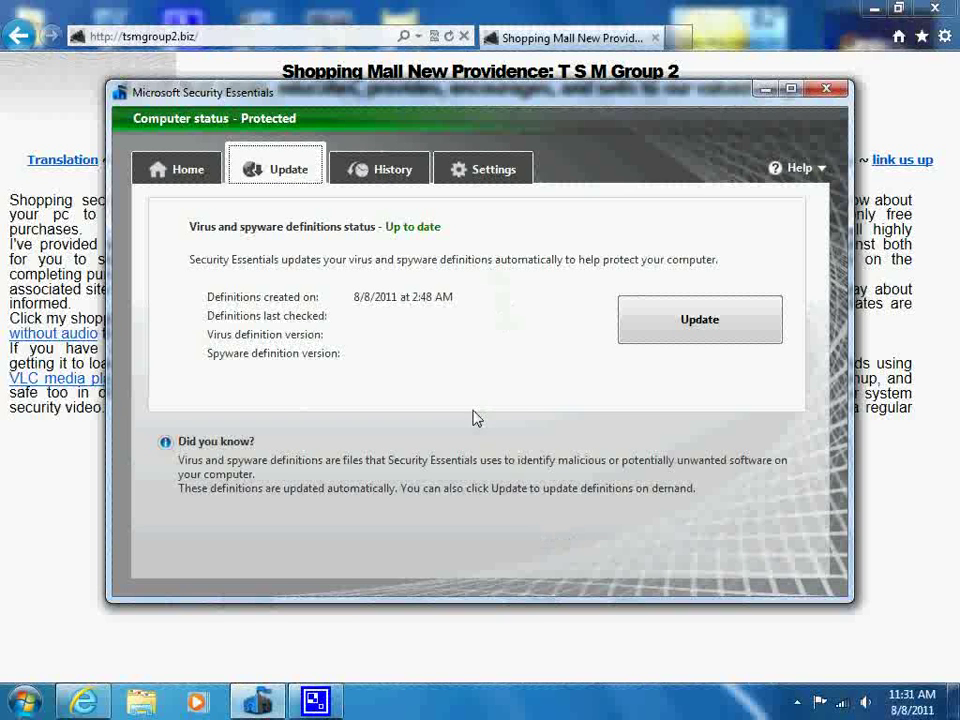
{"action": "left_click", "coordinate": [405, 178]}
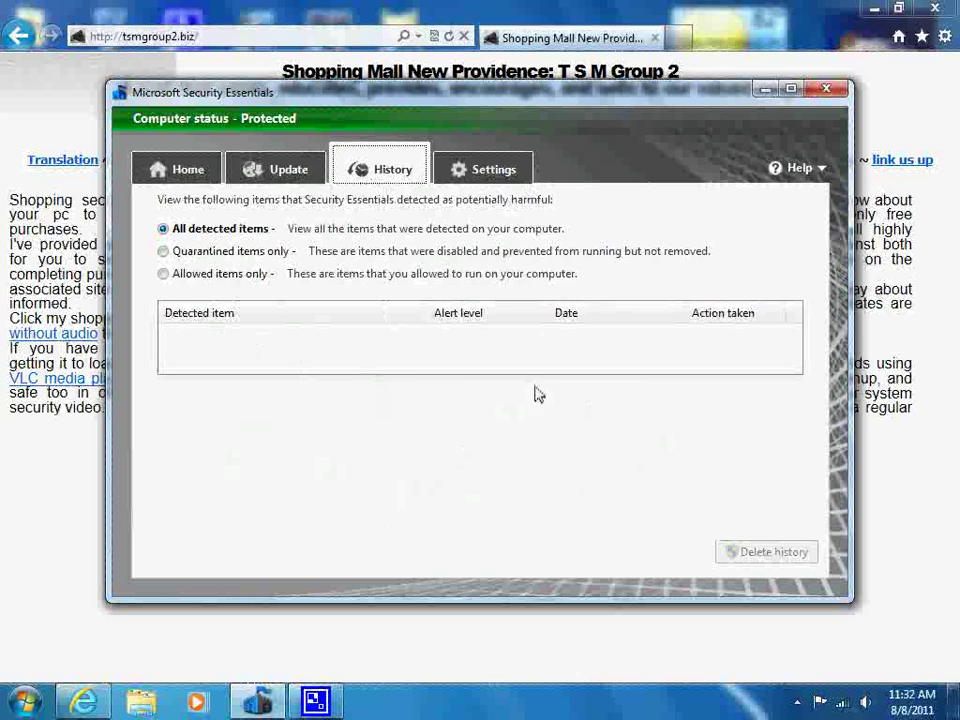
- Limit CPU usage during the scheduled scan to 50% in the settings and save the changes
{"action": "left_click", "coordinate": [501, 175]}
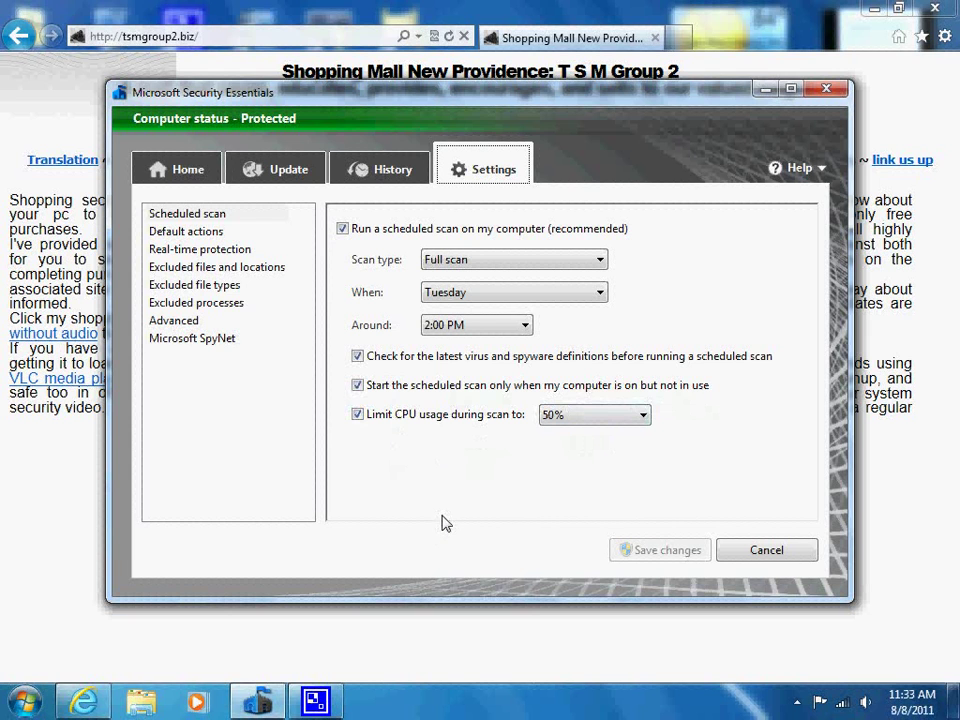
{"action": "left_click", "coordinate": [593, 418]}
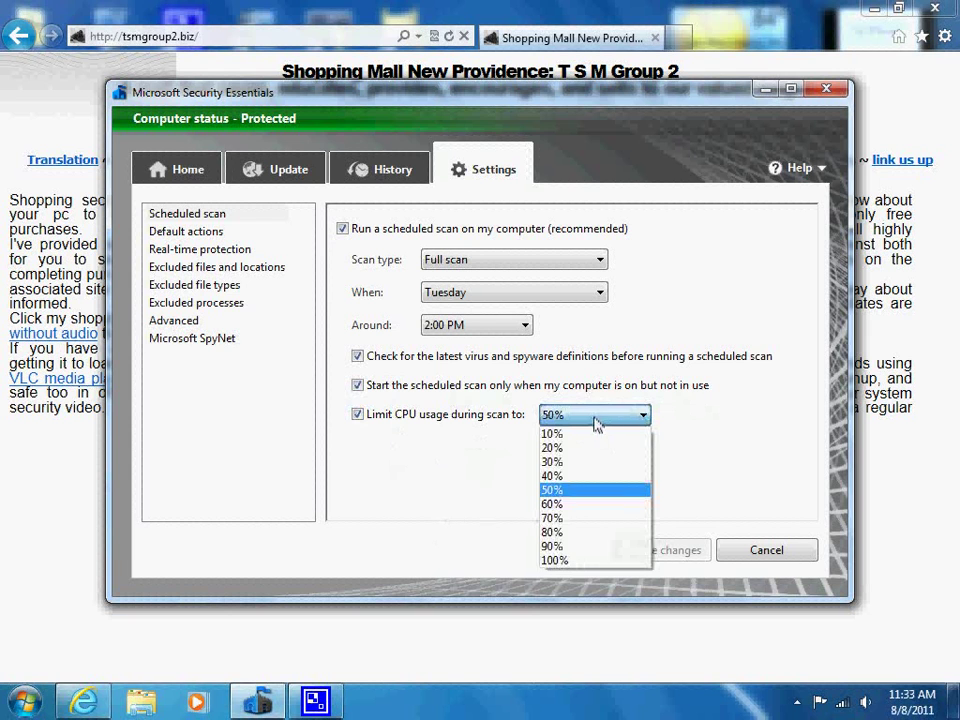
{"action": "left_click", "coordinate": [582, 491]}
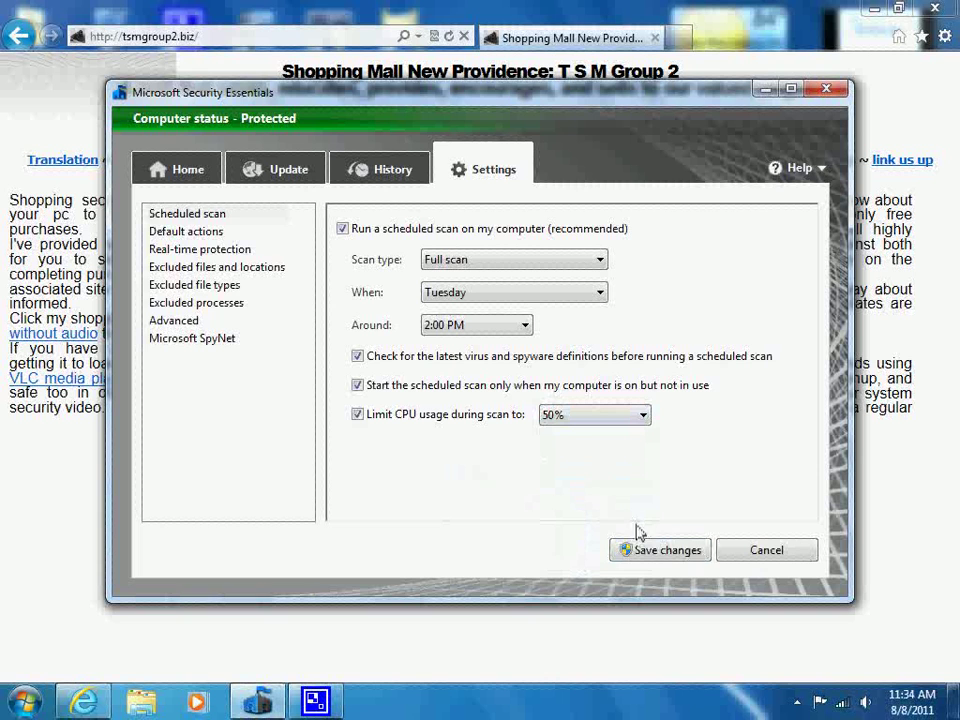
{"action": "left_click", "coordinate": [660, 550]}
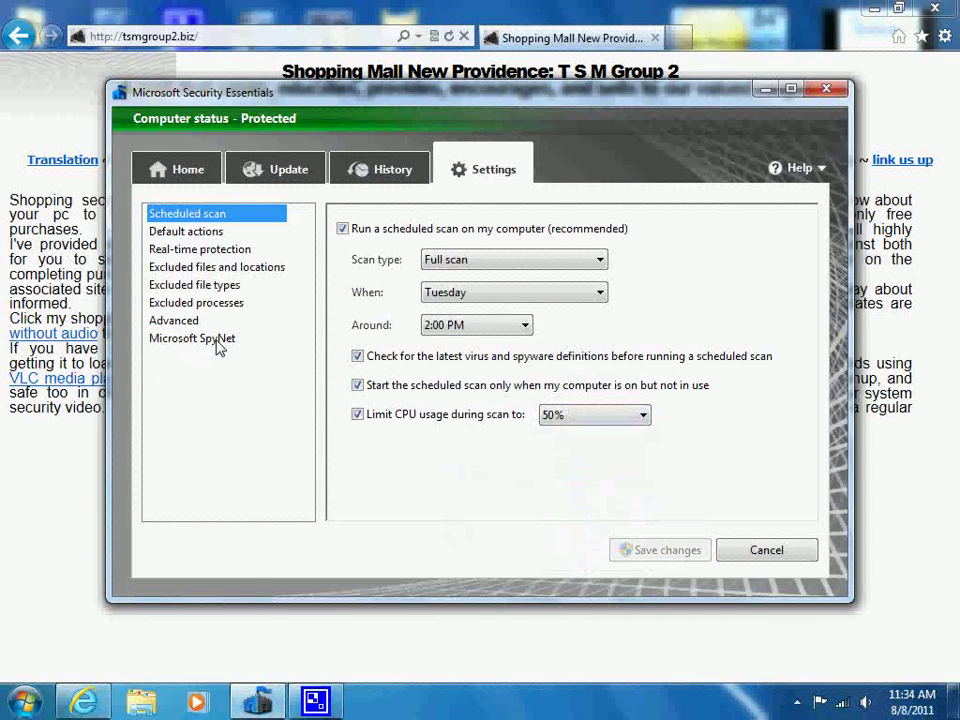
- Review the Microsoft SpyNet membership options and set the advanced removal delay for quarantined files to 1 day
{"action": "left_click", "coordinate": [200, 339]}
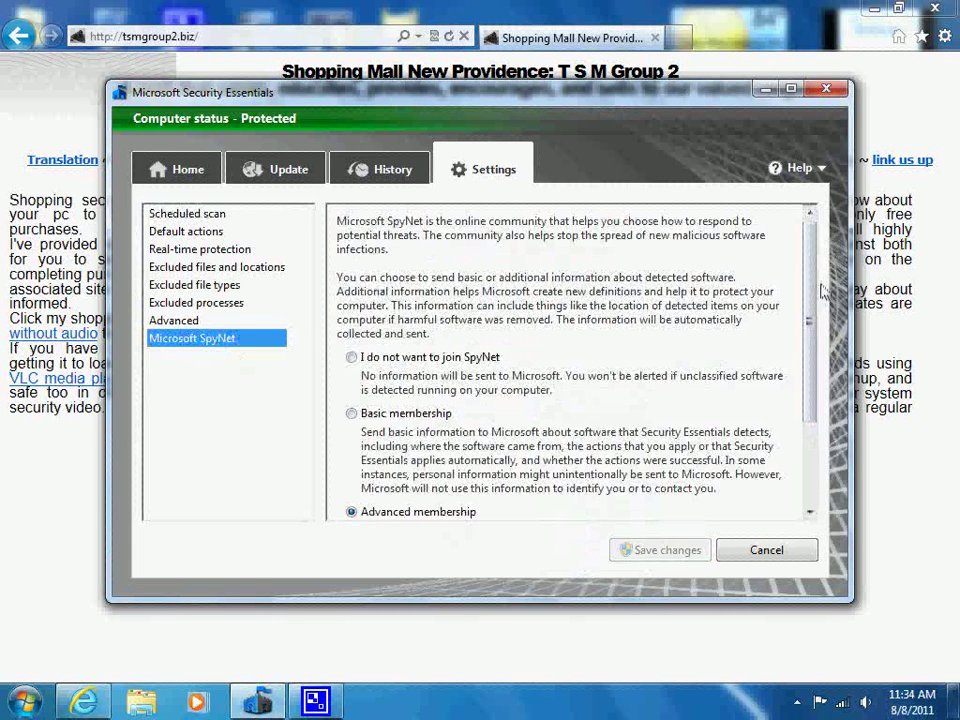
{"action": "left_click_drag", "start_coordinate": [814, 272], "coordinate": [810, 400]}
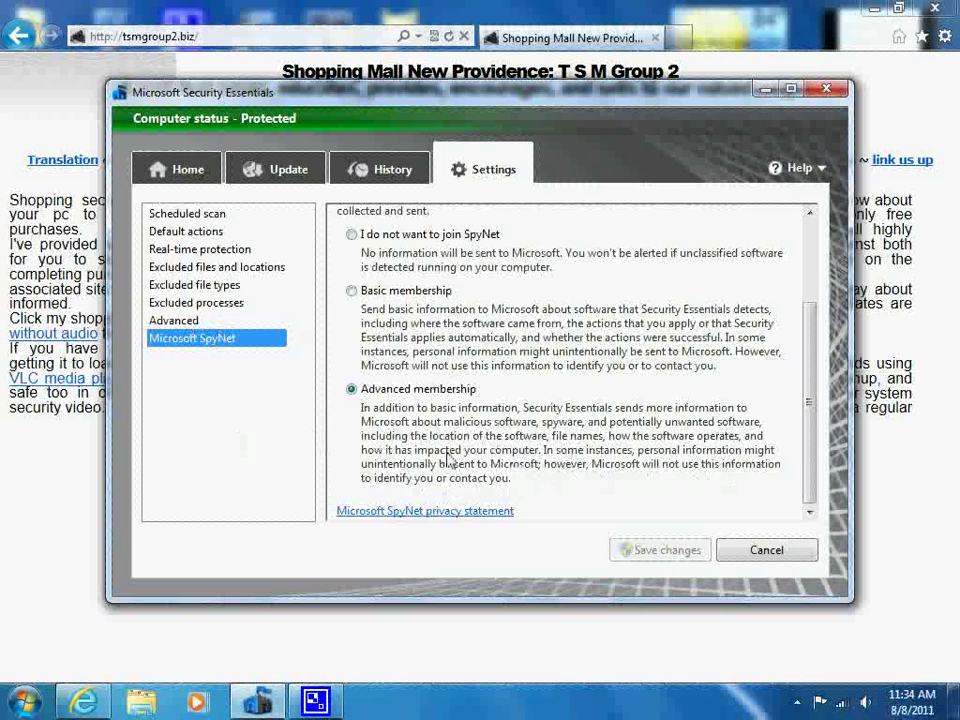
{"action": "left_click", "coordinate": [188, 322]}
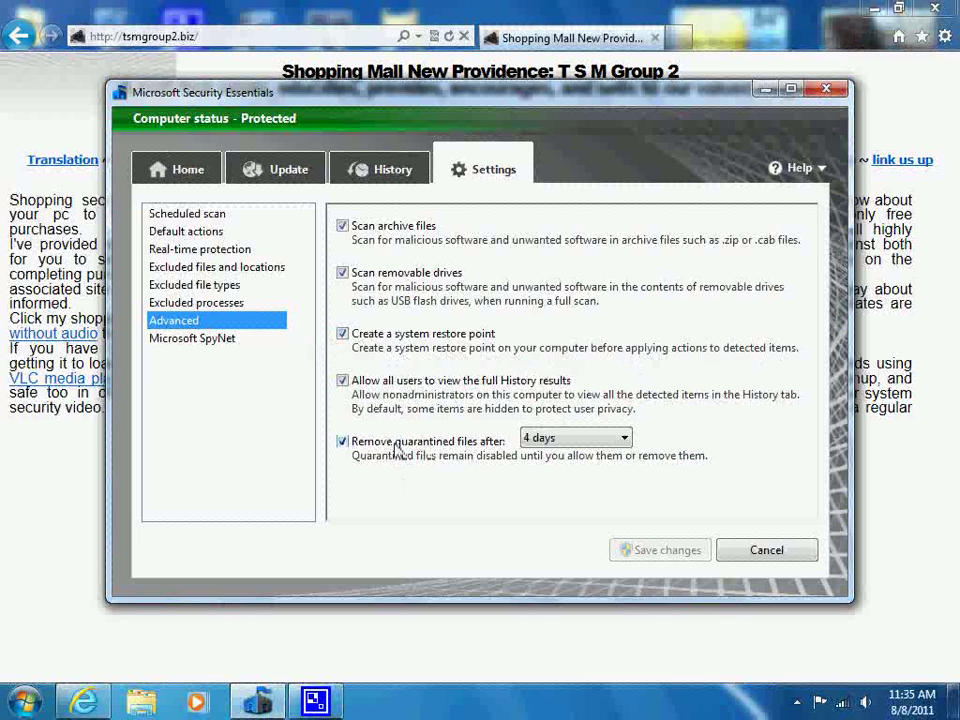
{"action": "left_click", "coordinate": [612, 440]}
{"action": "left_click", "coordinate": [603, 457]}
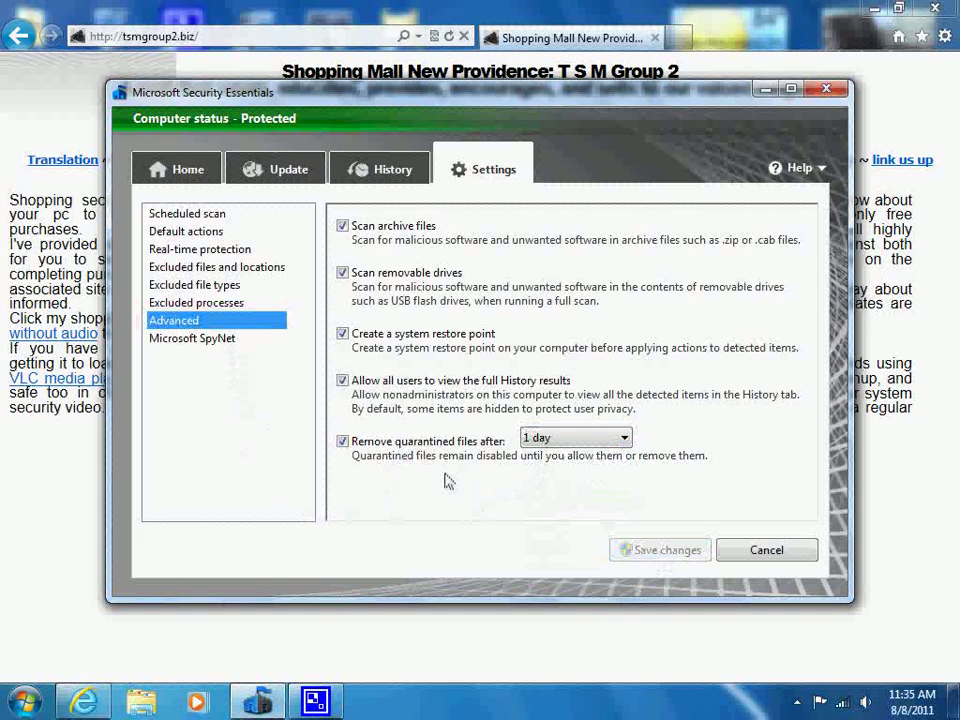
- Examine the exclusion settings for processes, file types, and files and locations
{"action": "left_click", "coordinate": [238, 305]}
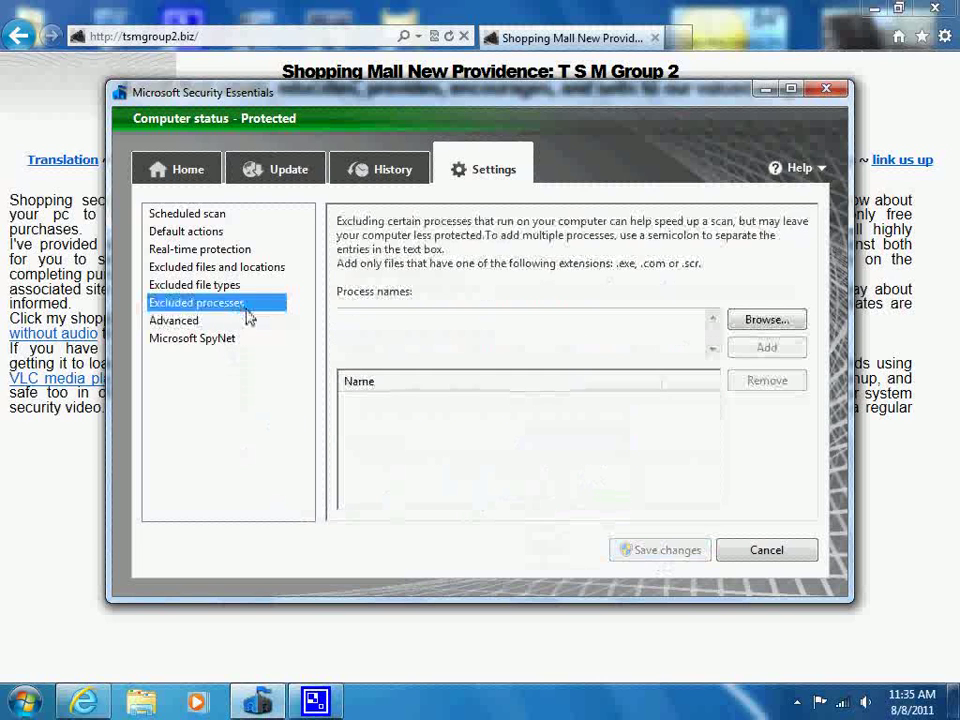
{"action": "left_click", "coordinate": [231, 292]}
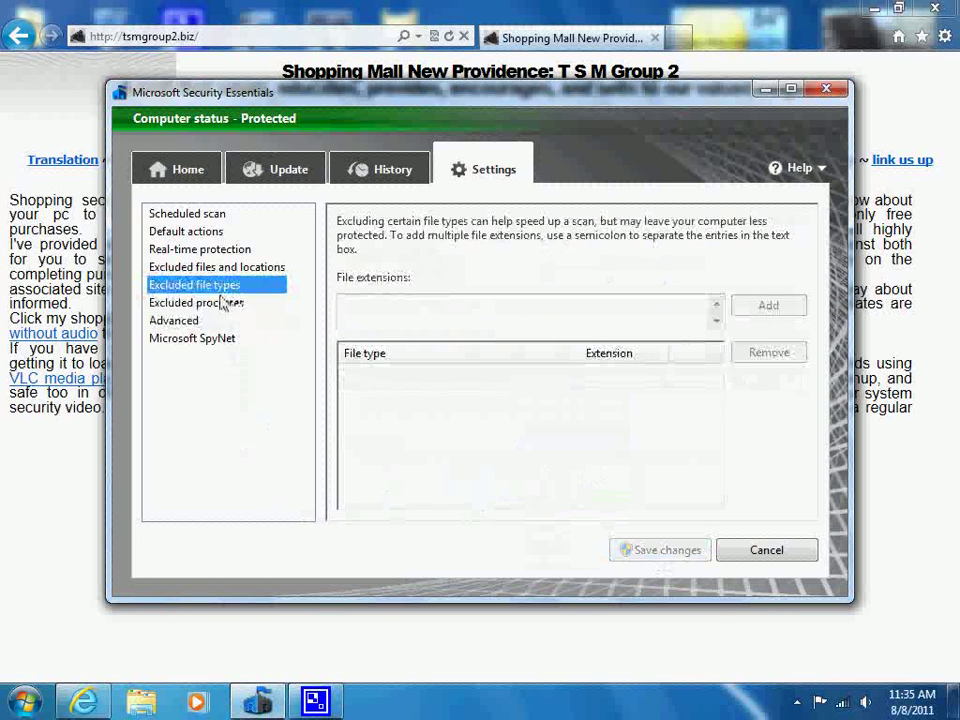
{"action": "left_click", "coordinate": [226, 268]}
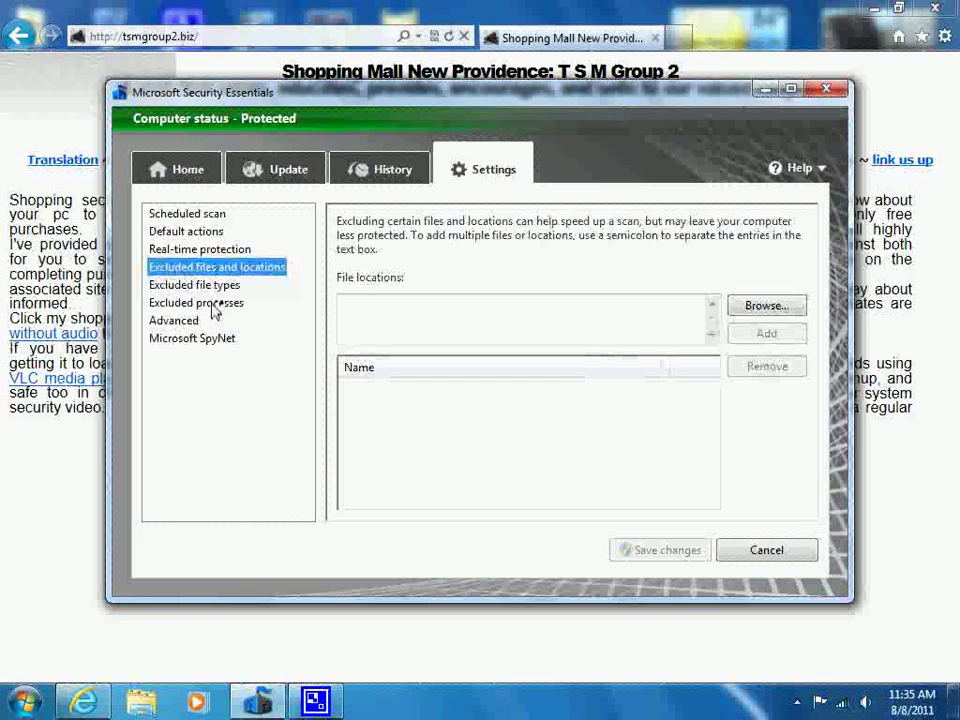
{"action": "left_click", "coordinate": [205, 301]}
{"action": "left_click", "coordinate": [219, 285]}
{"action": "left_click", "coordinate": [224, 267]}
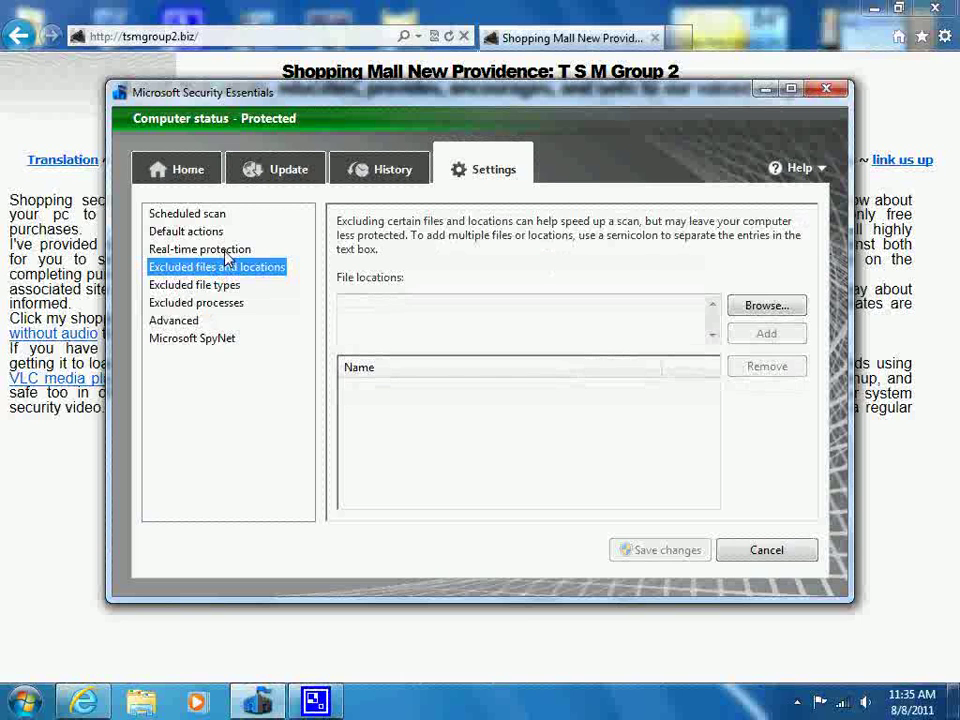
- Set real-time protection's file and program activity monitoring to Monitor all files and save the changes
{"action": "left_click", "coordinate": [224, 251]}
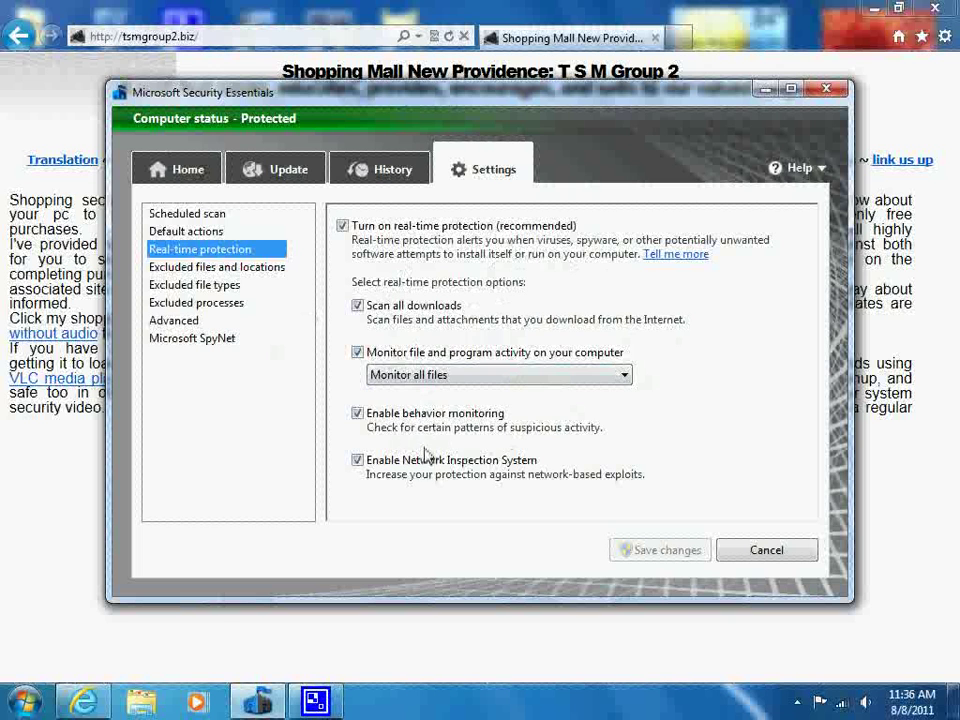
{"action": "left_click", "coordinate": [505, 377]}
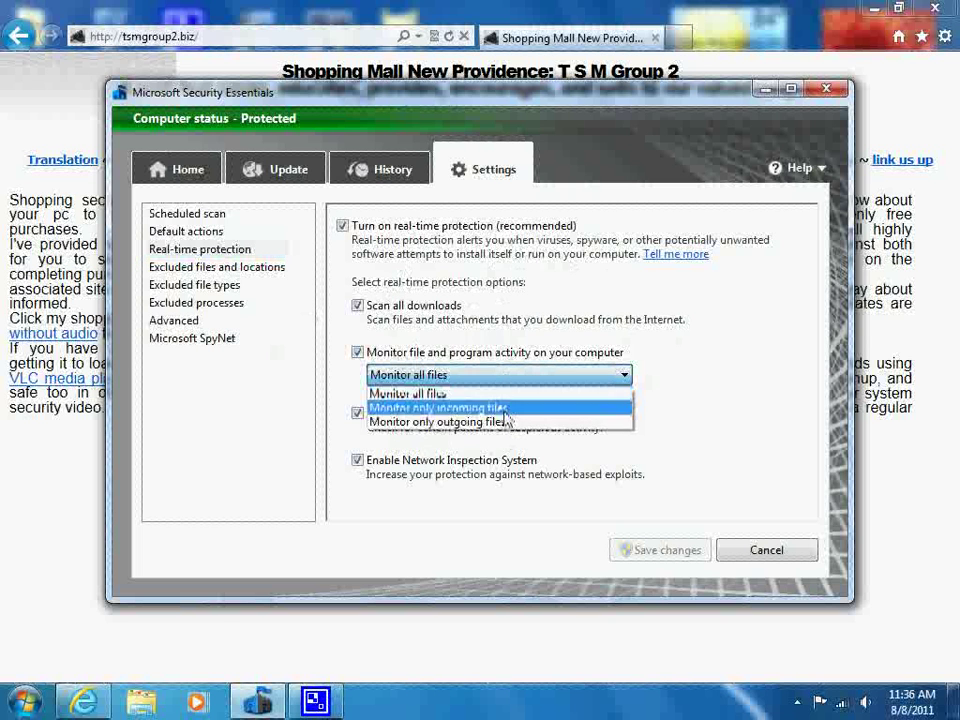
{"action": "left_click", "coordinate": [494, 397]}
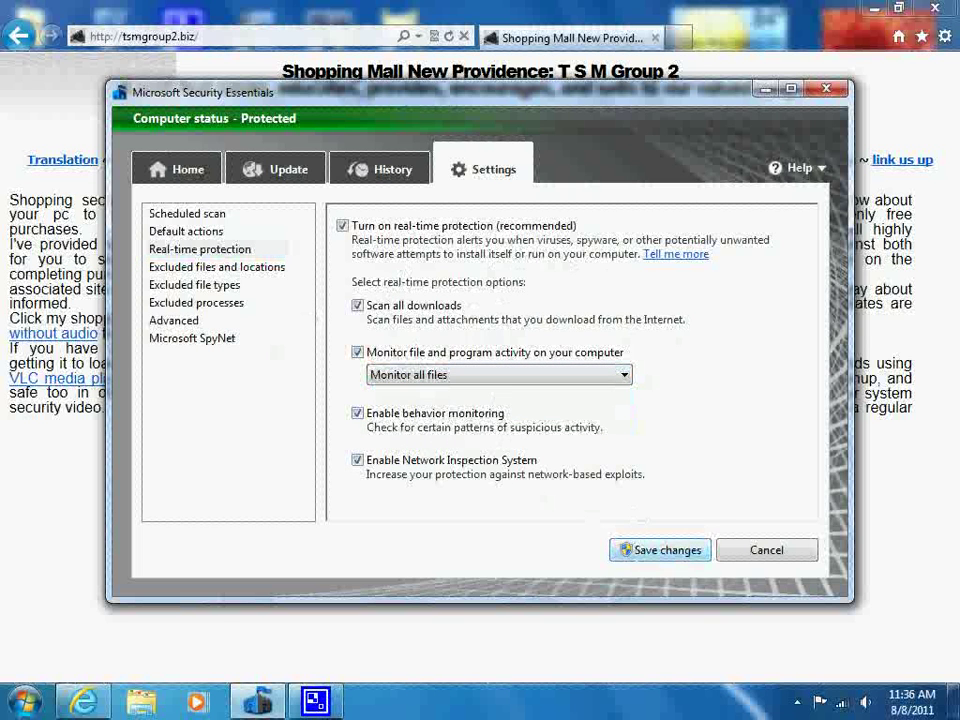
{"action": "left_click", "coordinate": [636, 552]}
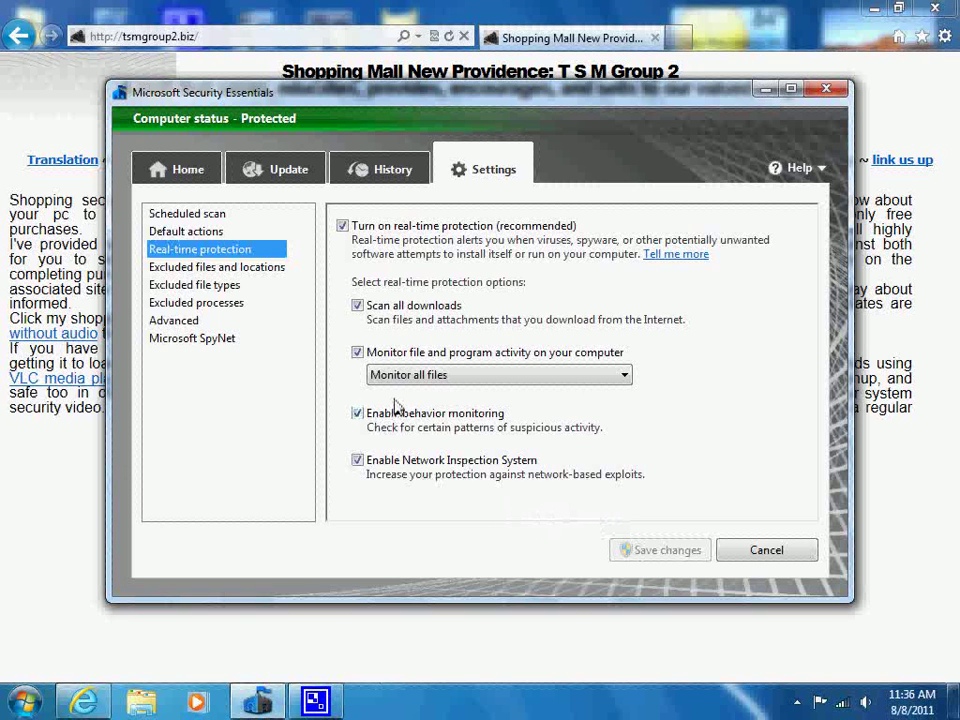
- Review the default actions for each alert level and the scheduled scan settings
{"action": "left_click", "coordinate": [216, 232]}
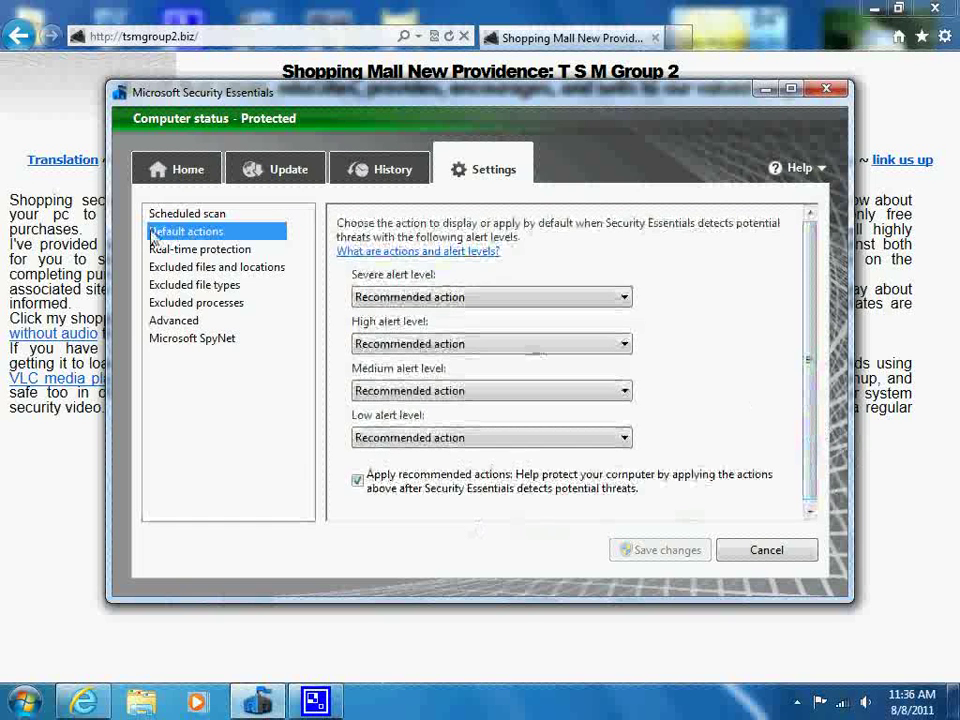
{"action": "left_click", "coordinate": [204, 213]}
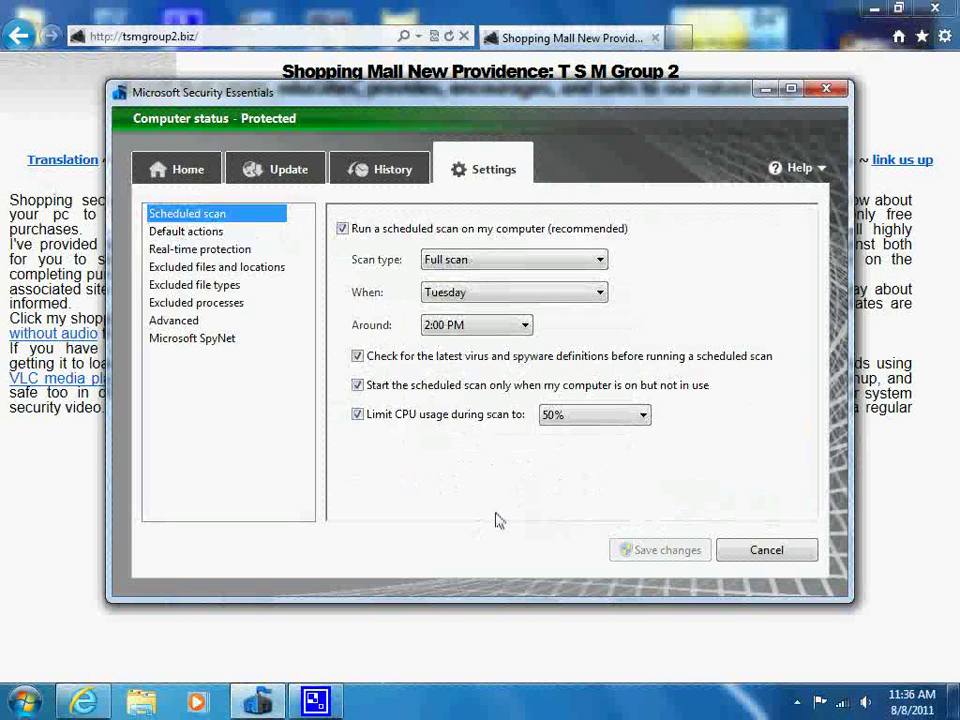
- Switch to Internet Explorer, request the Softpedia Secure Download (US) - 32bit via the mall site's Microsoft Security Essentials link, and dismiss the run-or-save prompt
{"action": "left_click", "coordinate": [84, 700]}
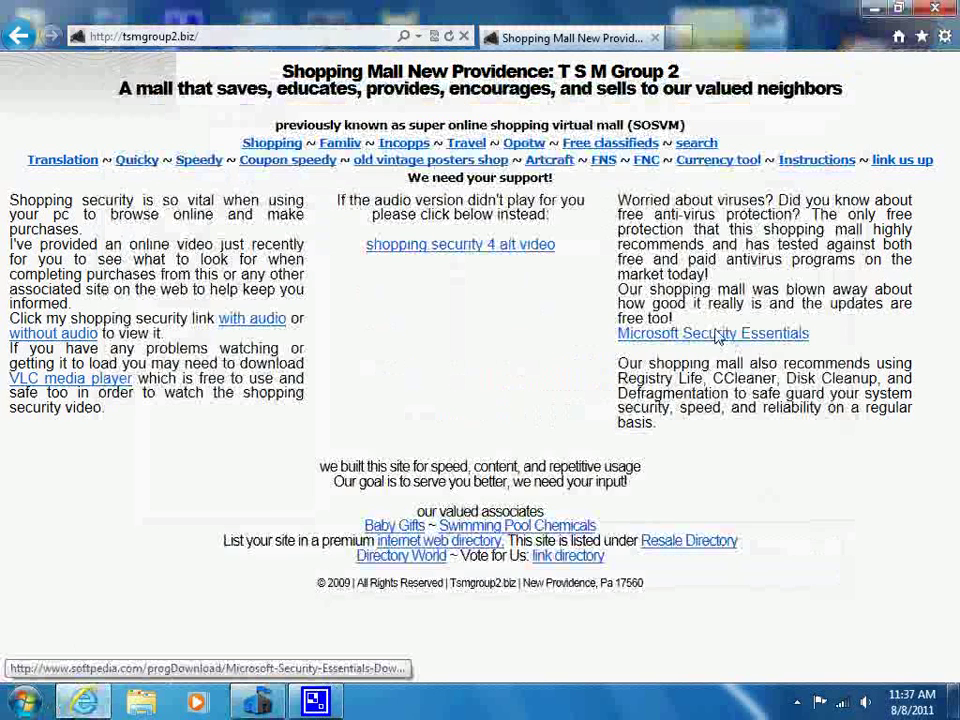
{"action": "left_click", "coordinate": [717, 338]}
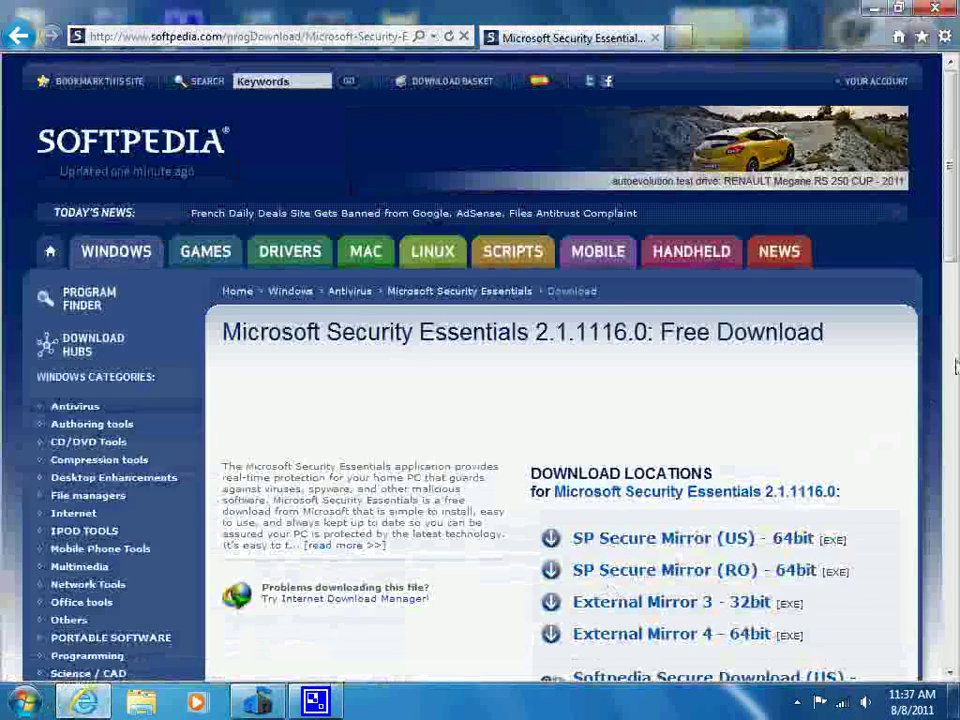
{"action": "left_click_drag", "start_coordinate": [955, 204], "coordinate": [955, 311]}
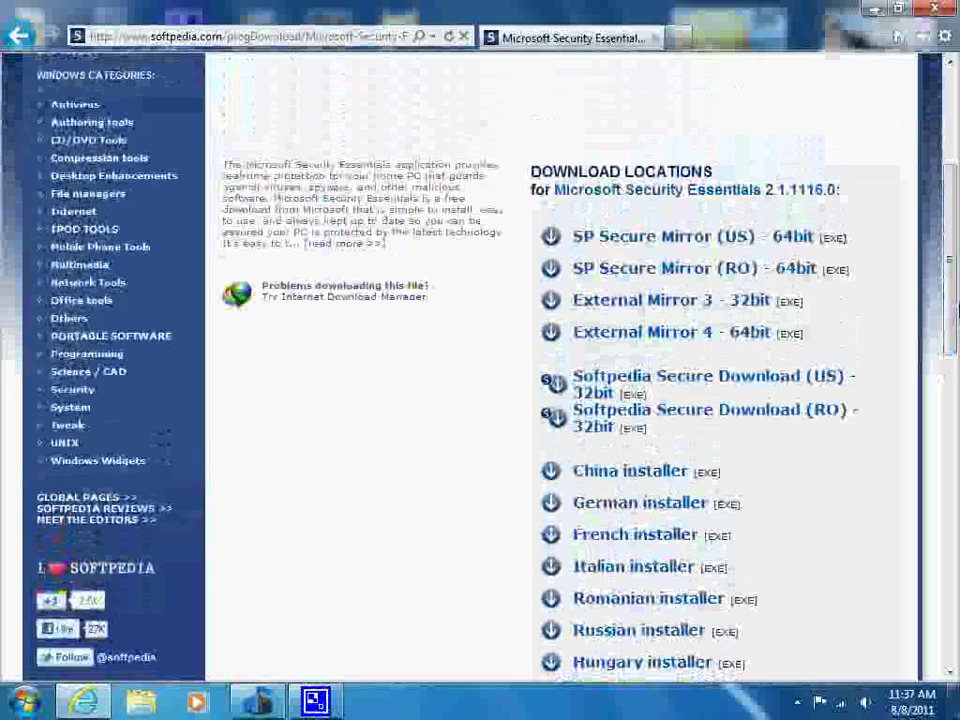
{"action": "left_click", "coordinate": [703, 383]}
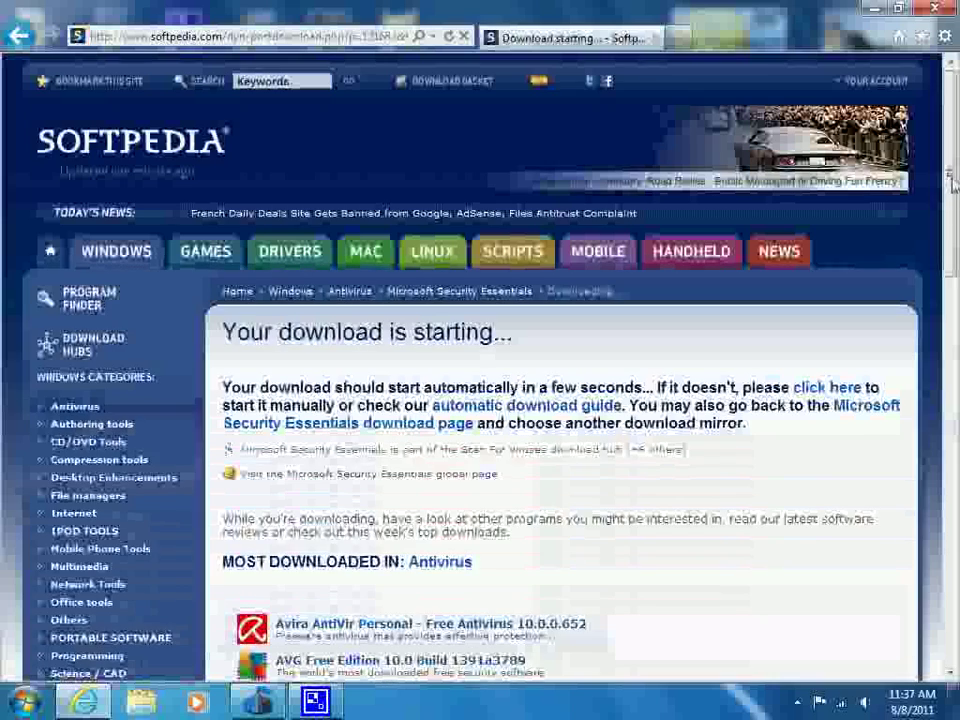
{"action": "left_click_drag", "start_coordinate": [952, 184], "coordinate": [951, 221]}
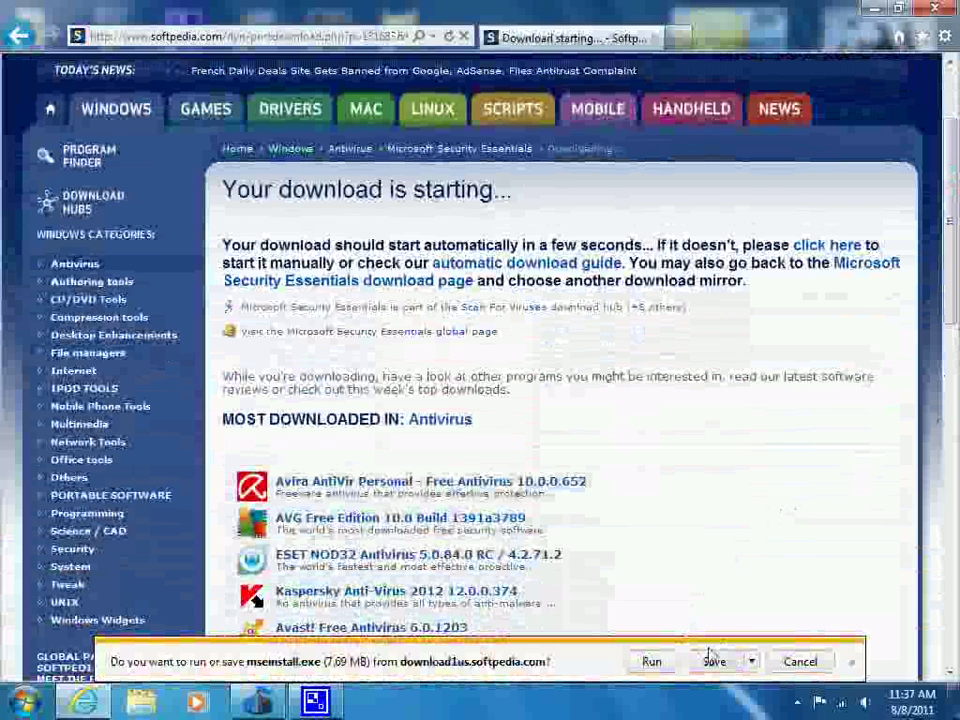
{"action": "left_click", "coordinate": [852, 665]}
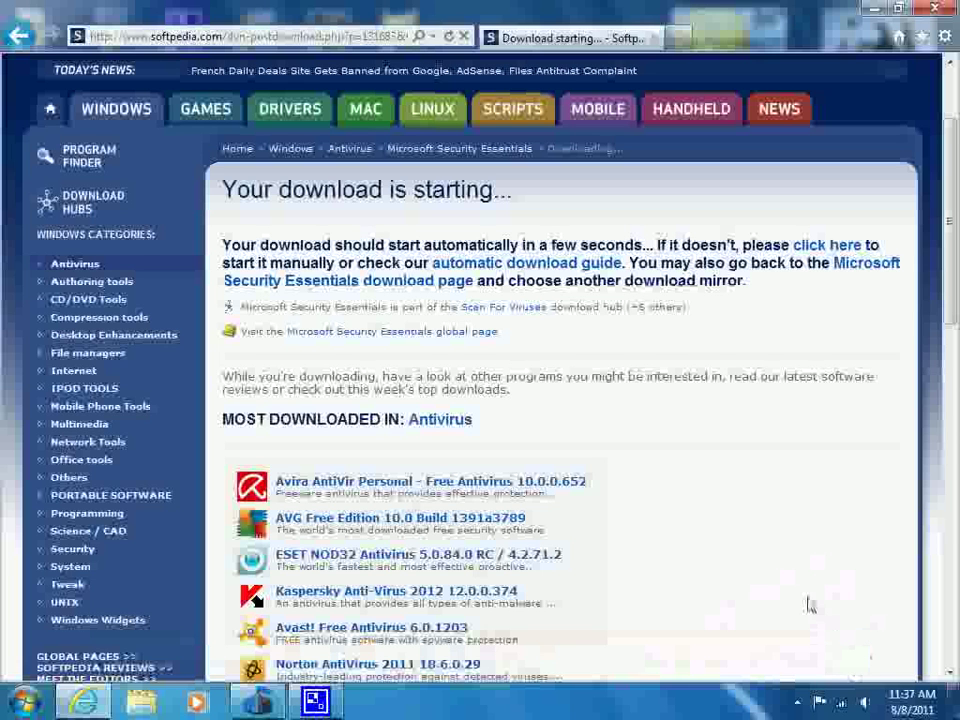
- Look over the most downloaded antivirus programs listed on the Softpedia download page
{"action": "left_click_drag", "start_coordinate": [950, 273], "coordinate": [957, 347]}
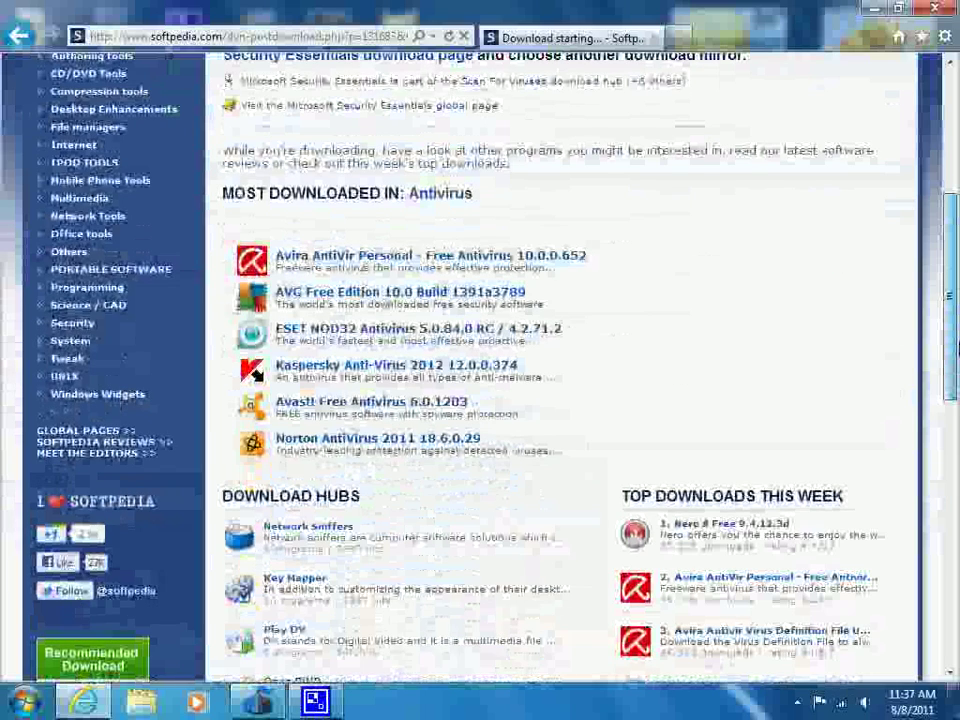
{"action": "left_click_drag", "start_coordinate": [958, 347], "coordinate": [958, 348]}
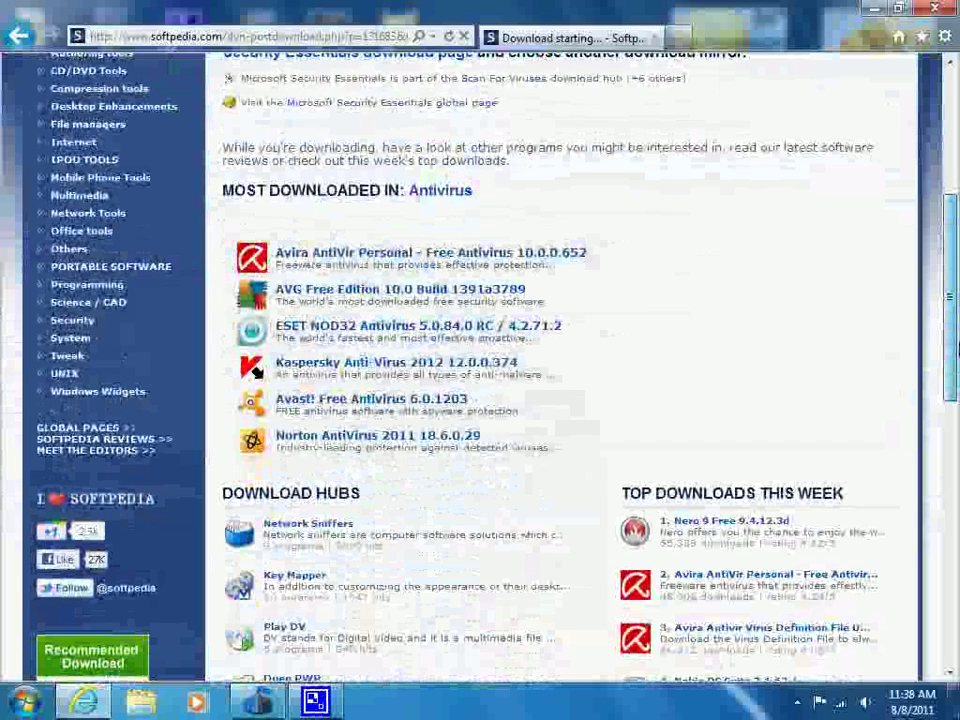
{"action": "left_click_drag", "start_coordinate": [957, 347], "coordinate": [955, 312]}
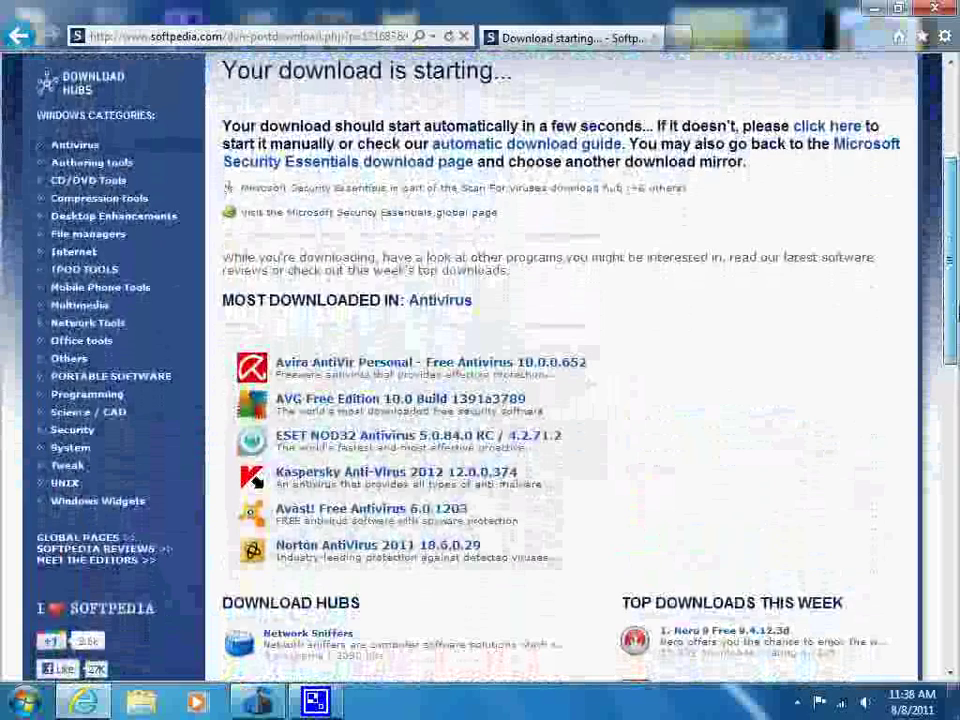
{"action": "left_click_drag", "start_coordinate": [955, 312], "coordinate": [955, 352]}
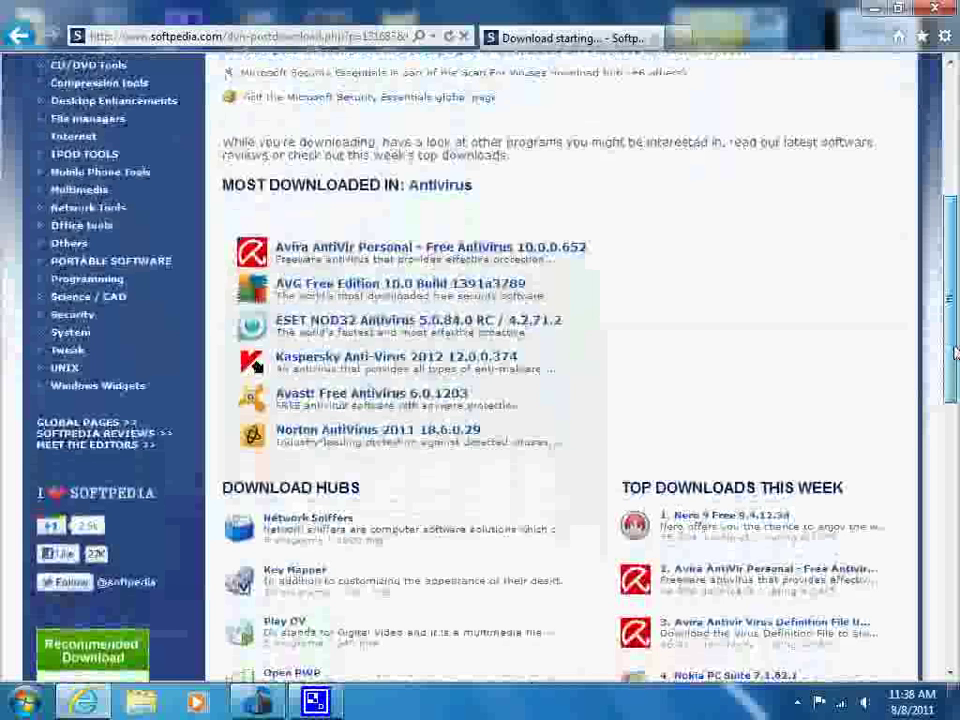
{"action": "left_click_drag", "start_coordinate": [955, 352], "coordinate": [955, 311]}
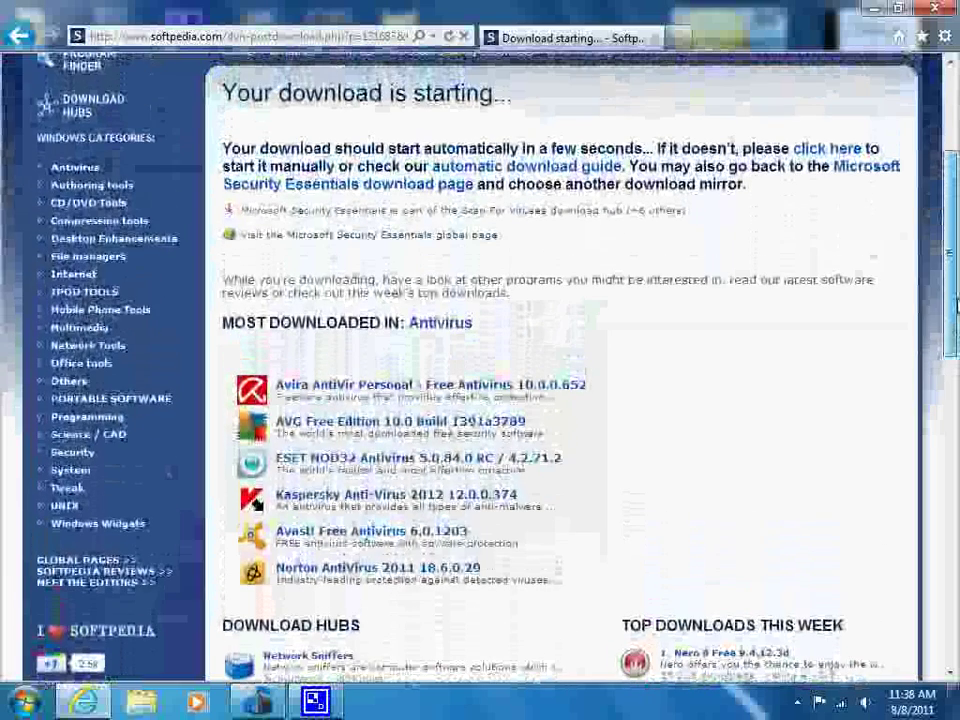
{"action": "left_click_drag", "start_coordinate": [955, 311], "coordinate": [957, 200]}
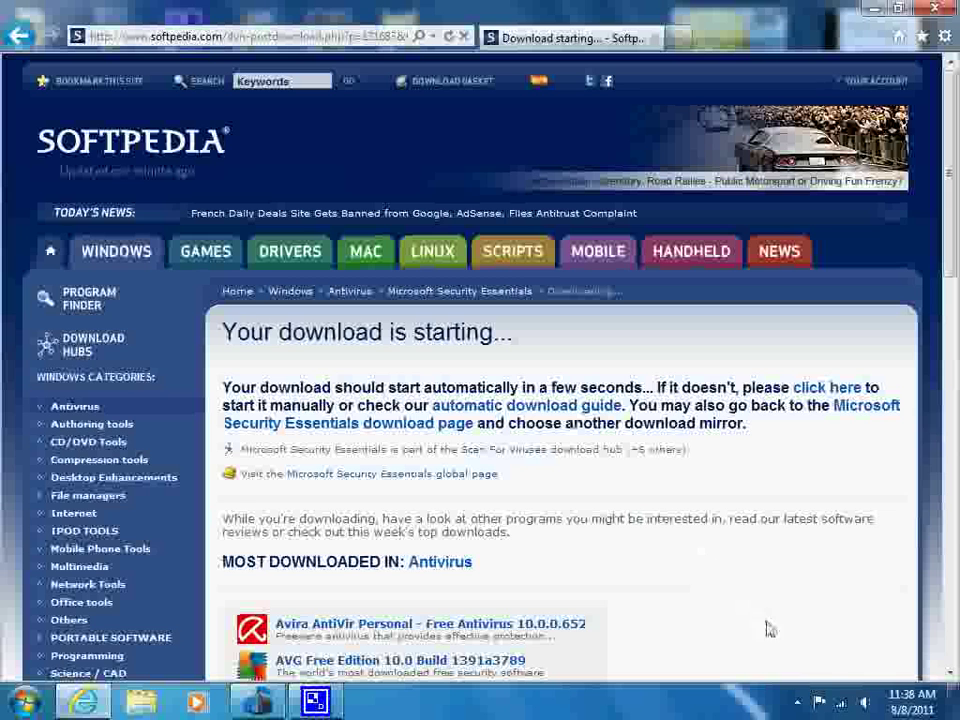
{"action": "left_click", "coordinate": [798, 703]}
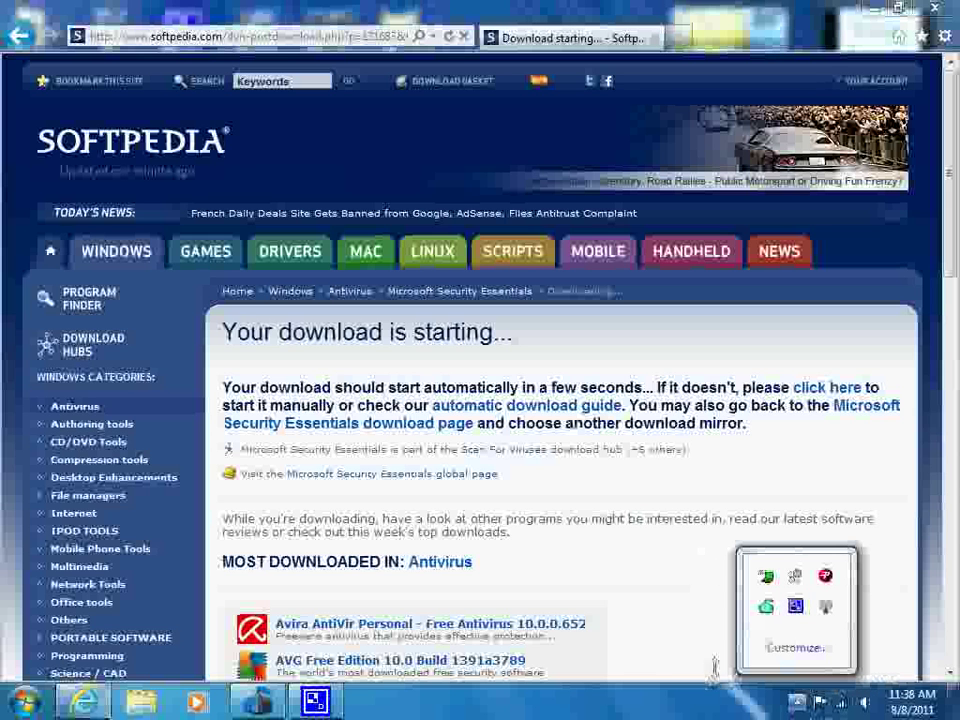
{"action": "left_click", "coordinate": [799, 705]}
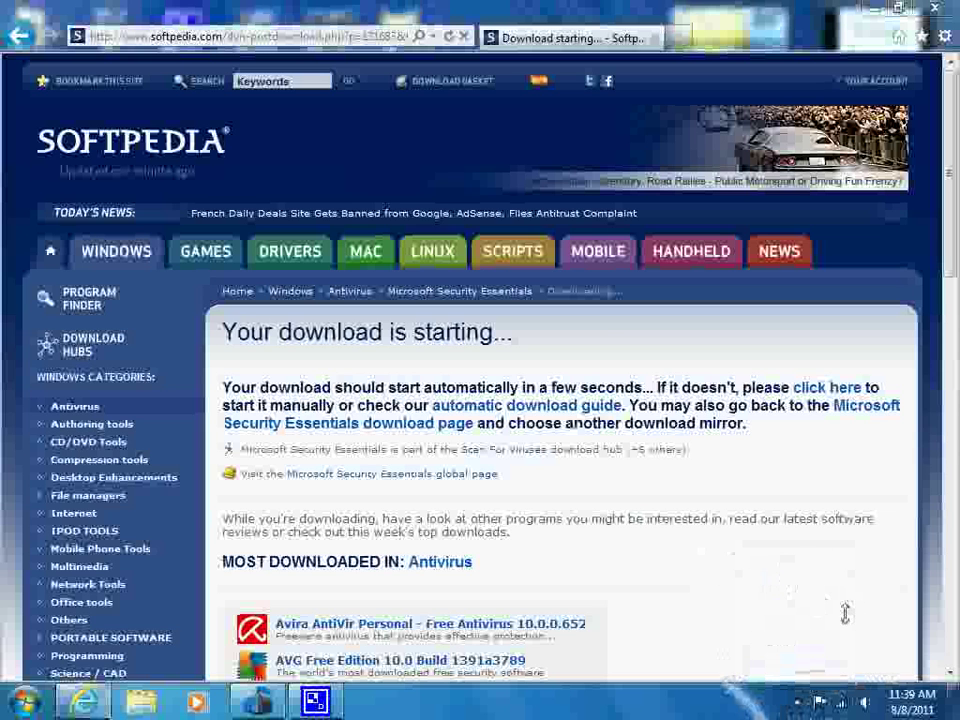
{"action": "left_click_drag", "start_coordinate": [950, 230], "coordinate": [950, 200]}
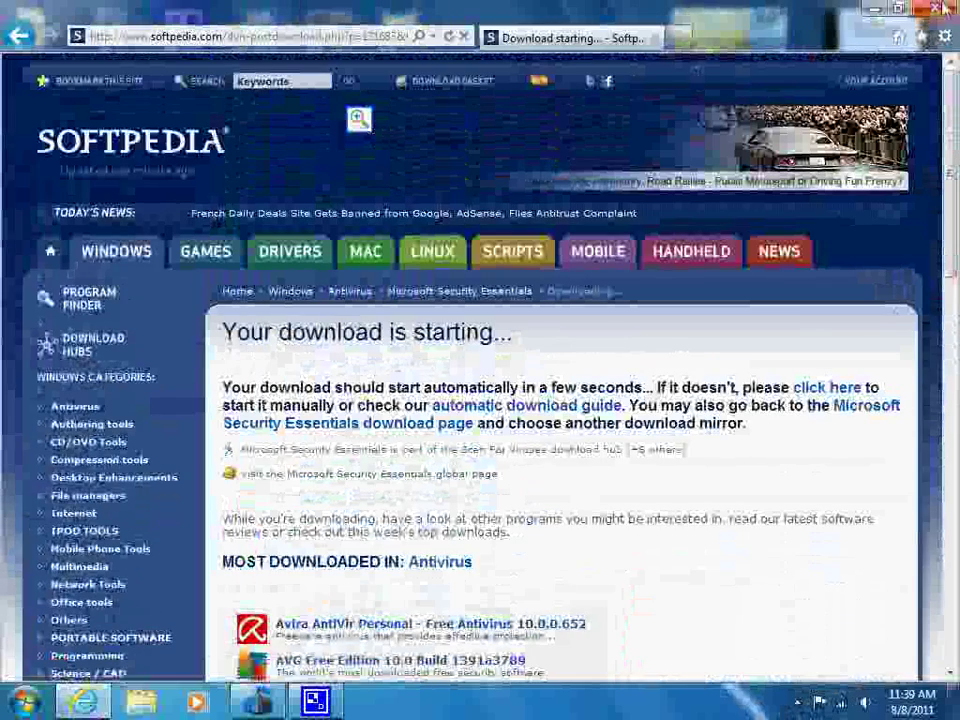
- Go back from the Softpedia download page to the shopping mall home page at tsmgroup2.biz
{"action": "left_click", "coordinate": [18, 36]}
{"action": "left_click", "coordinate": [18, 36]}
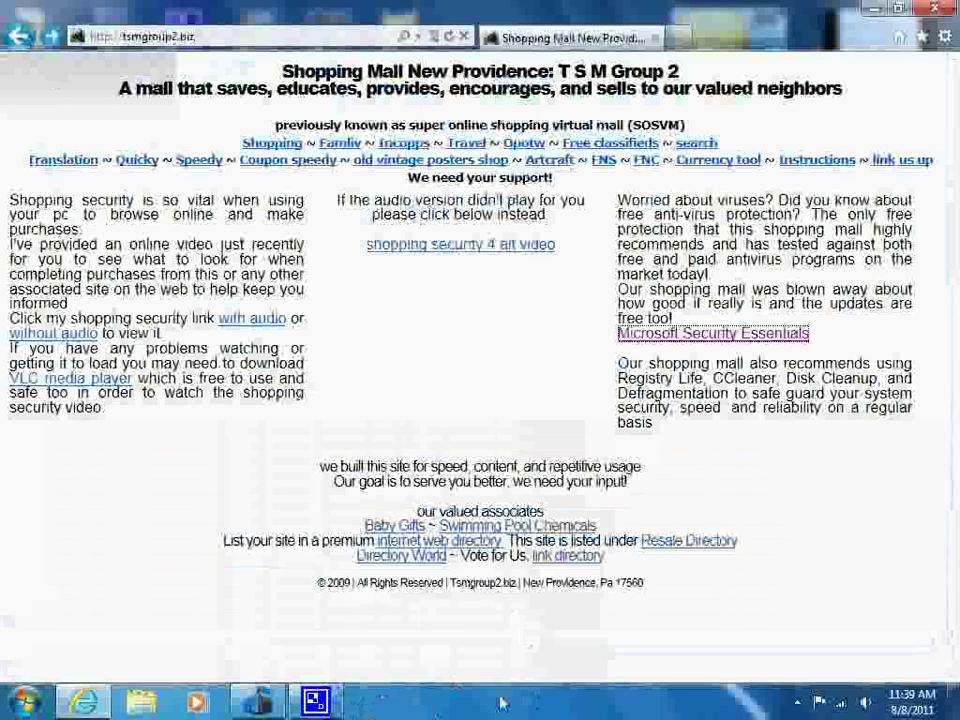
{"action": "mouse_move", "coordinate": [325, 706]}
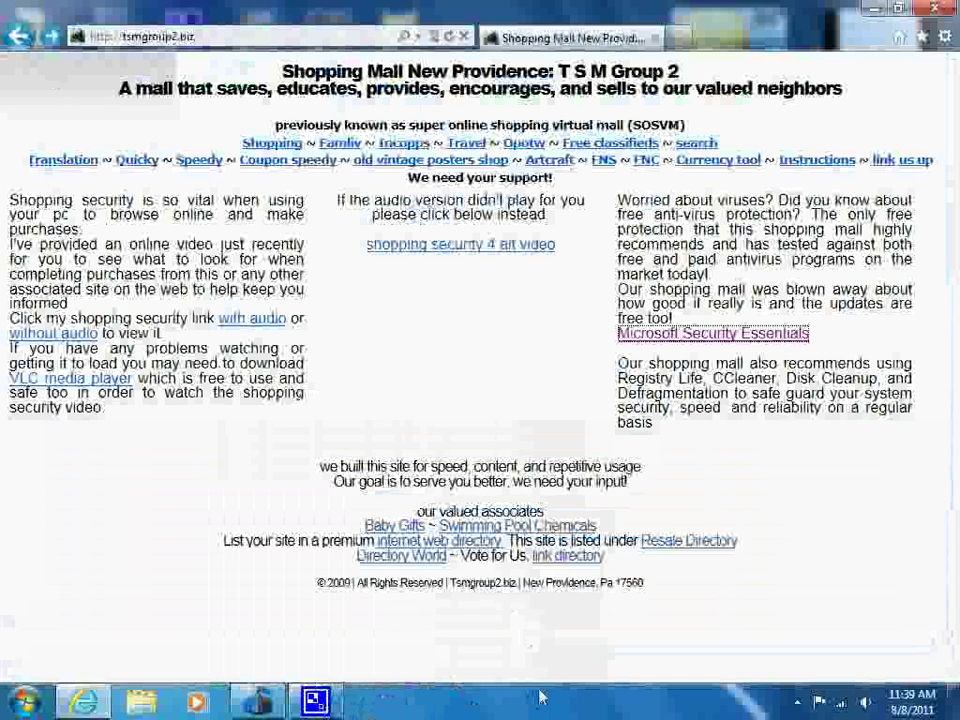
{"action": "left_click", "coordinate": [797, 704]}
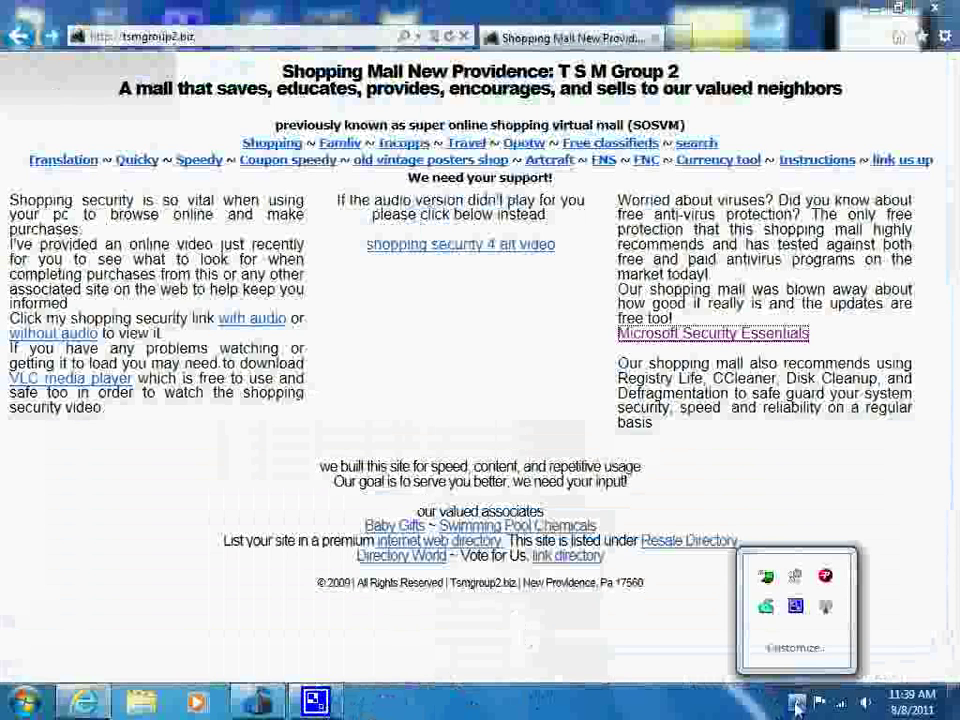
{"action": "left_click", "coordinate": [796, 704]}
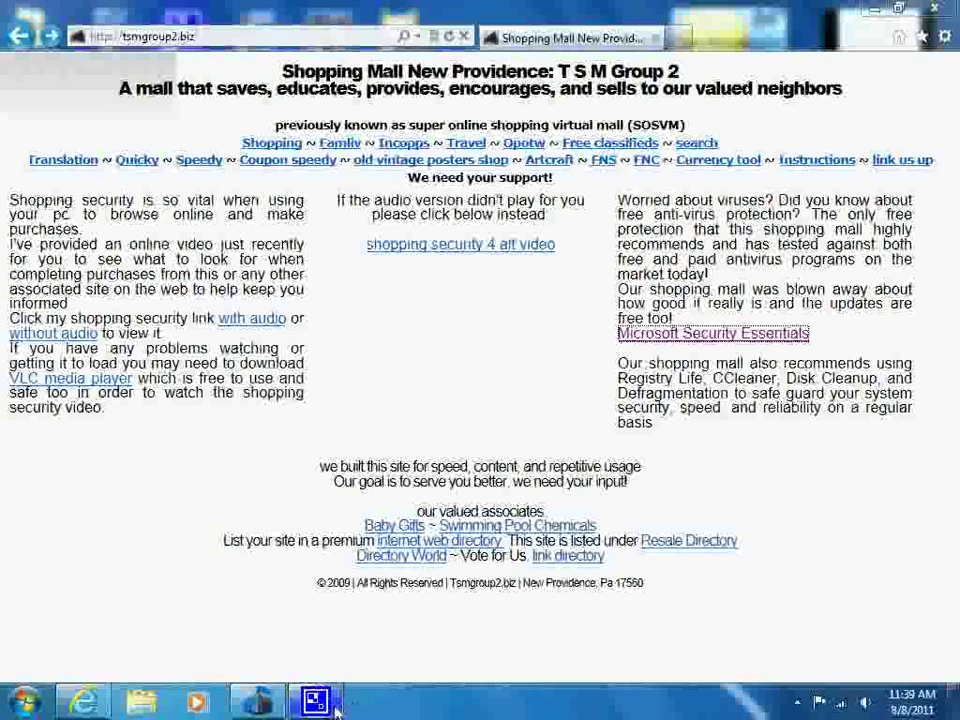
{"action": "mouse_move", "coordinate": [335, 710]}
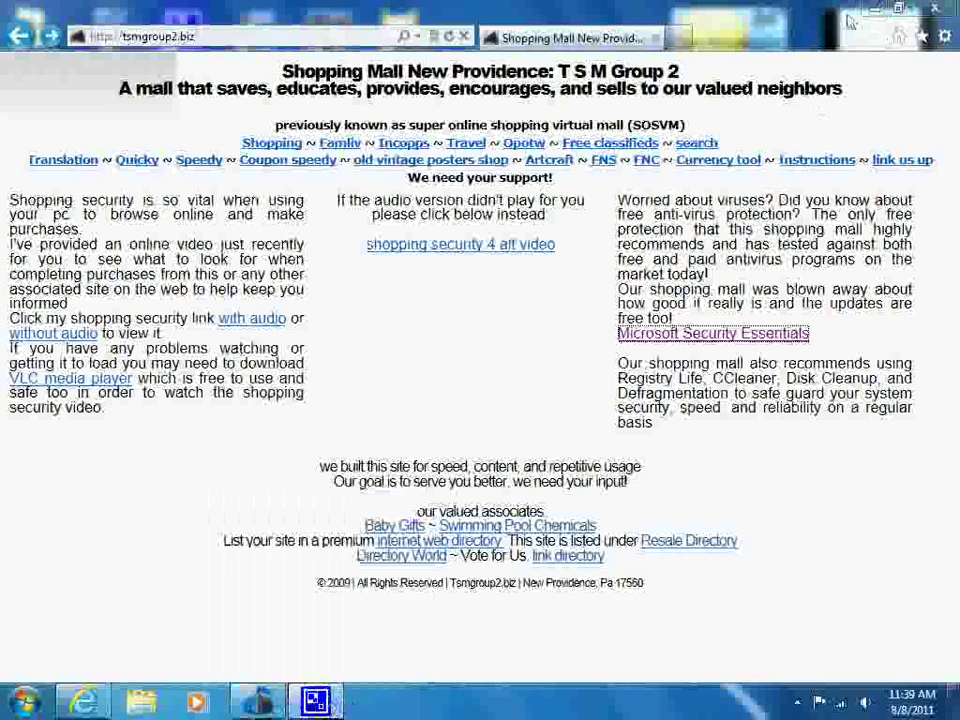
- Minimize the browser to show the desktop and bring up the hidden CamStudio recorder window
{"action": "left_click", "coordinate": [876, 9]}
{"action": "left_click", "coordinate": [761, 89]}
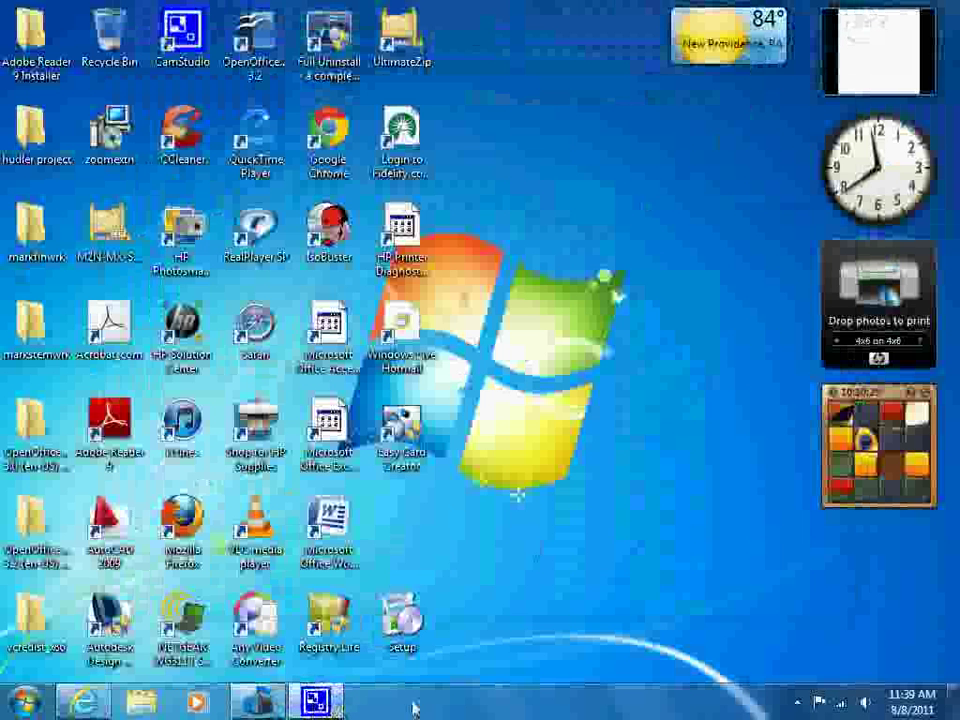
{"action": "left_click", "coordinate": [797, 702]}
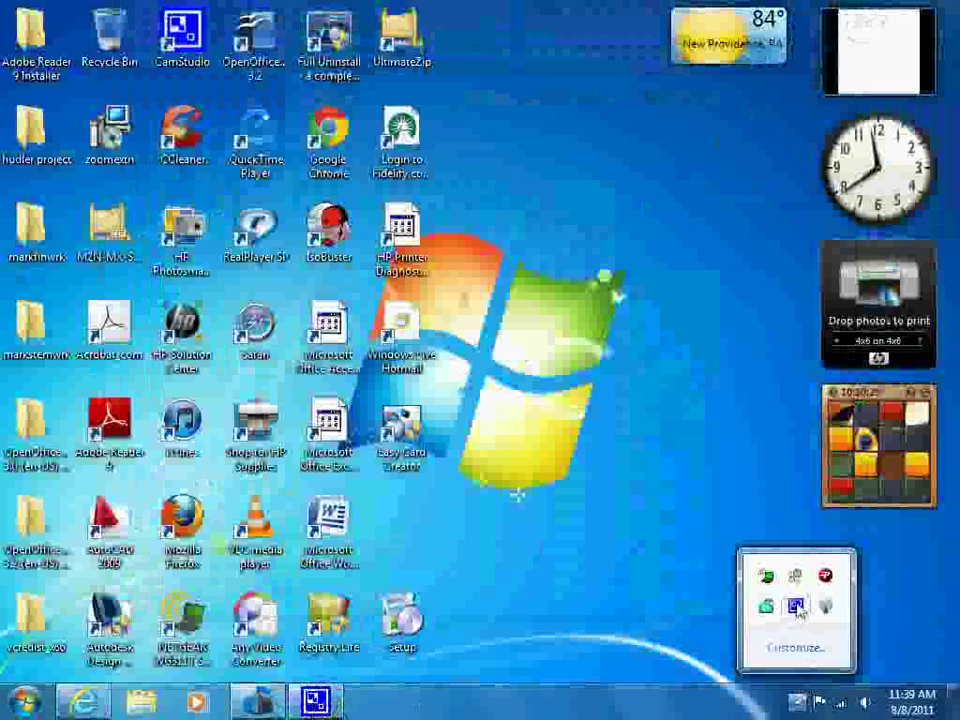
{"action": "left_click", "coordinate": [801, 609]}
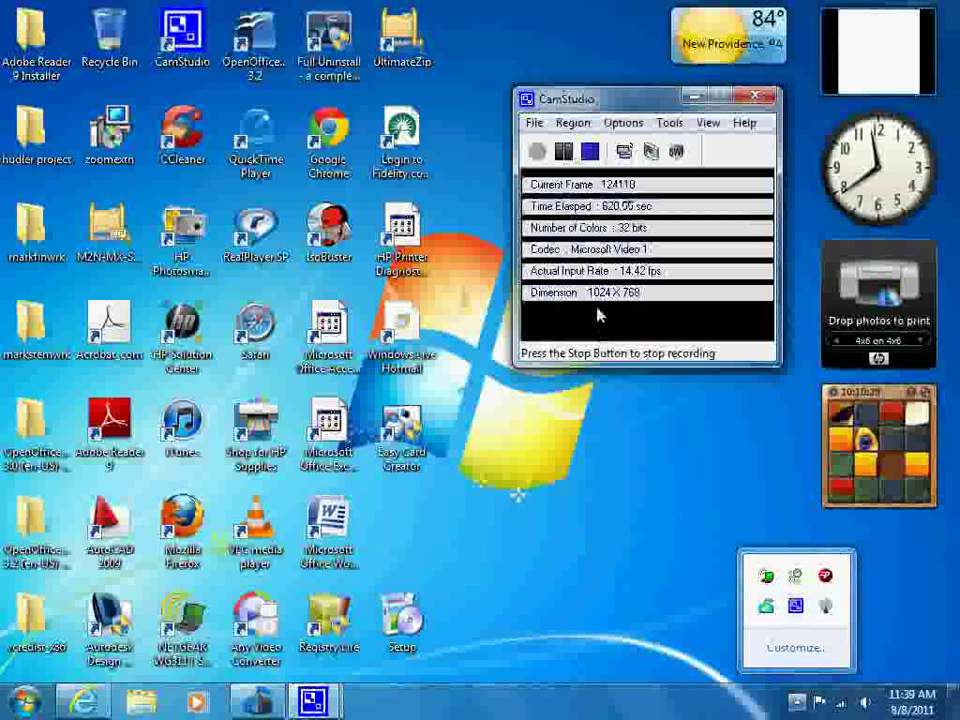